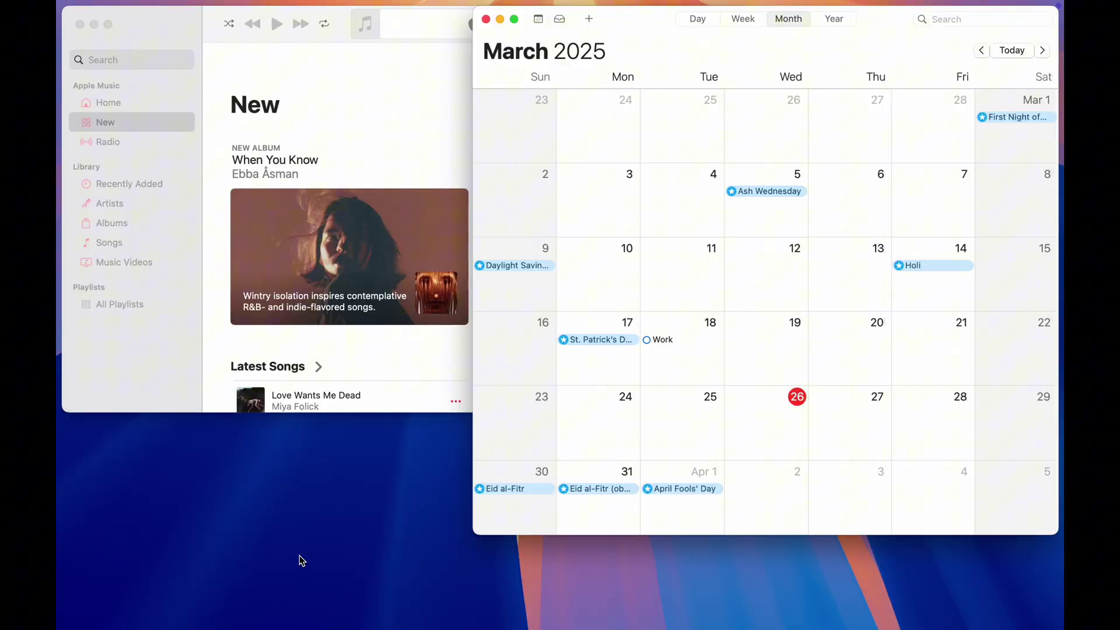
# Bring the Music window to the front over Calendar.
pyautogui.click(414, 386)
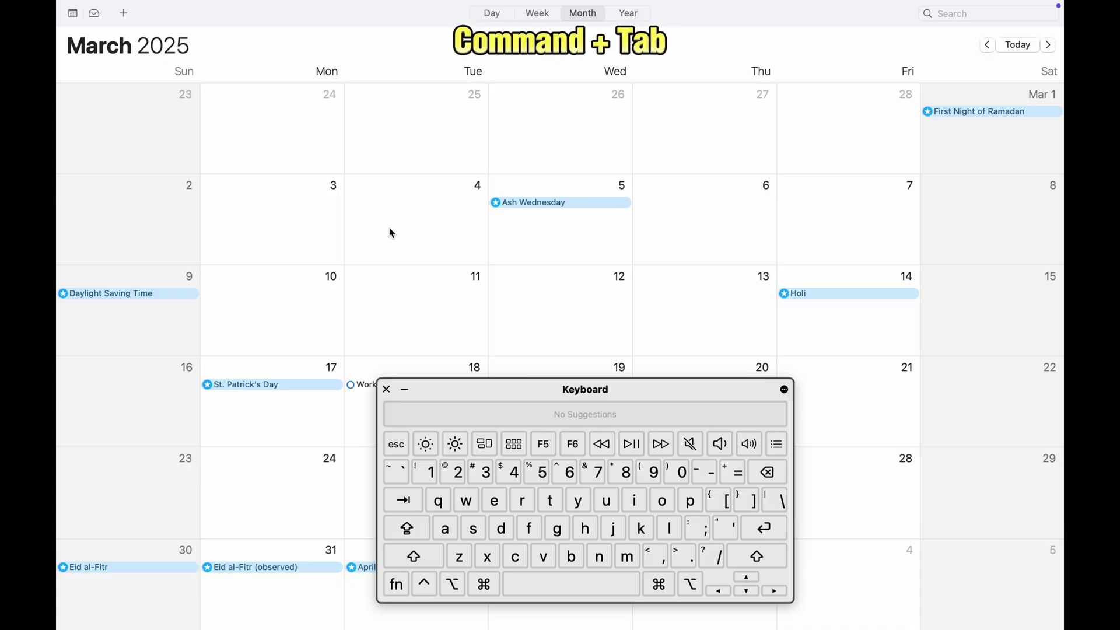
# Cycle through running apps with Cmd+Tab back to Music, then open and dismiss Spotlight.
pyautogui.press('super+Tab')
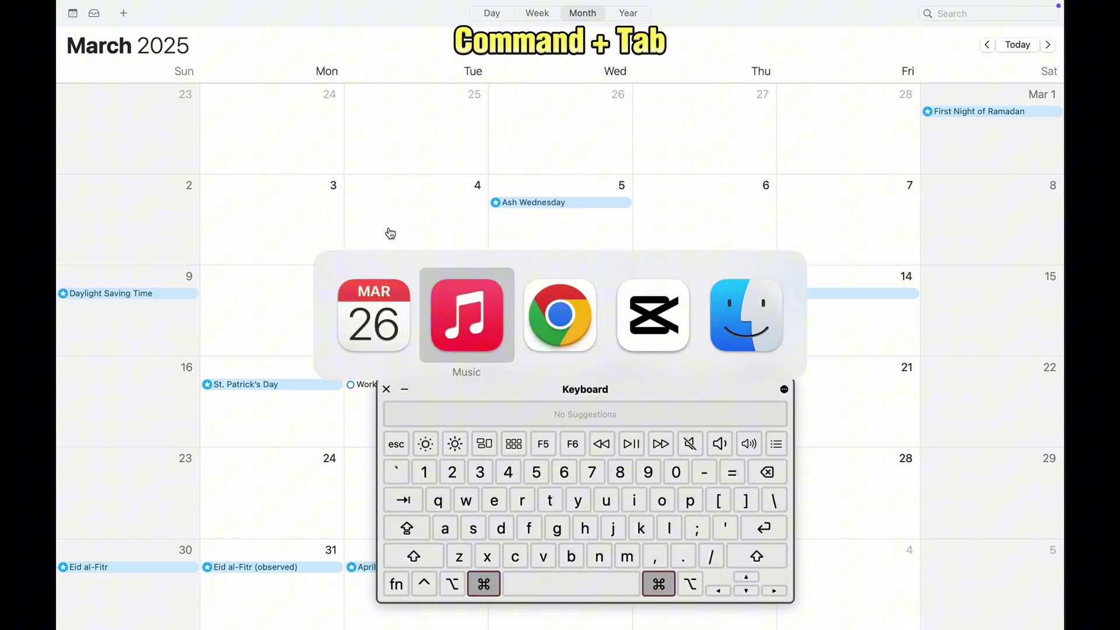
pyautogui.press('super+Tab')
pyautogui.press('super+shift+Tab')
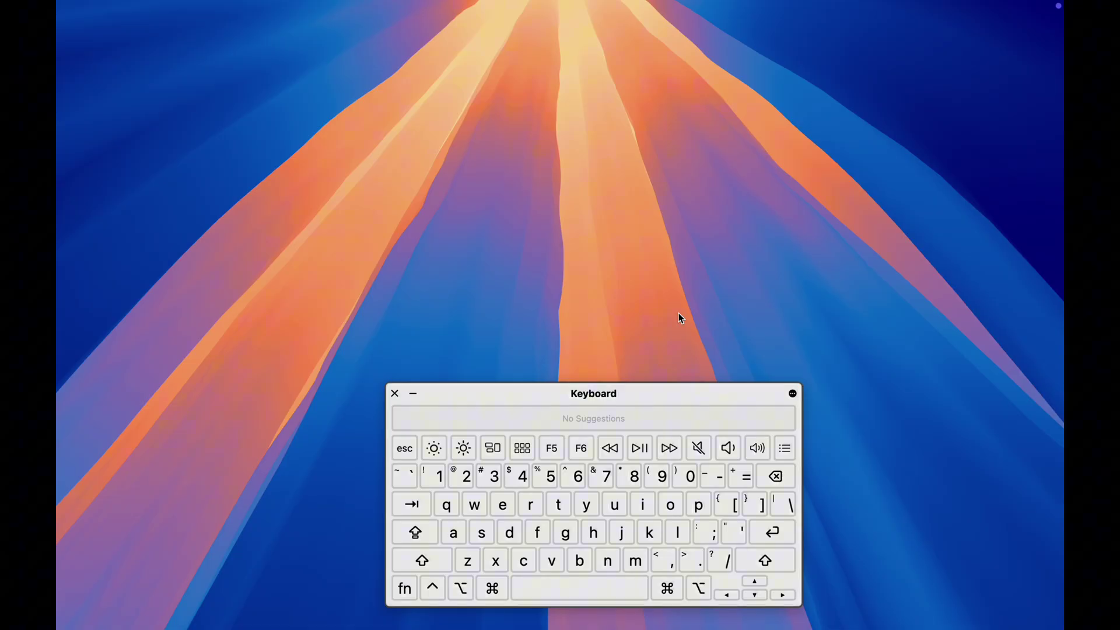
pyautogui.press('super+space')
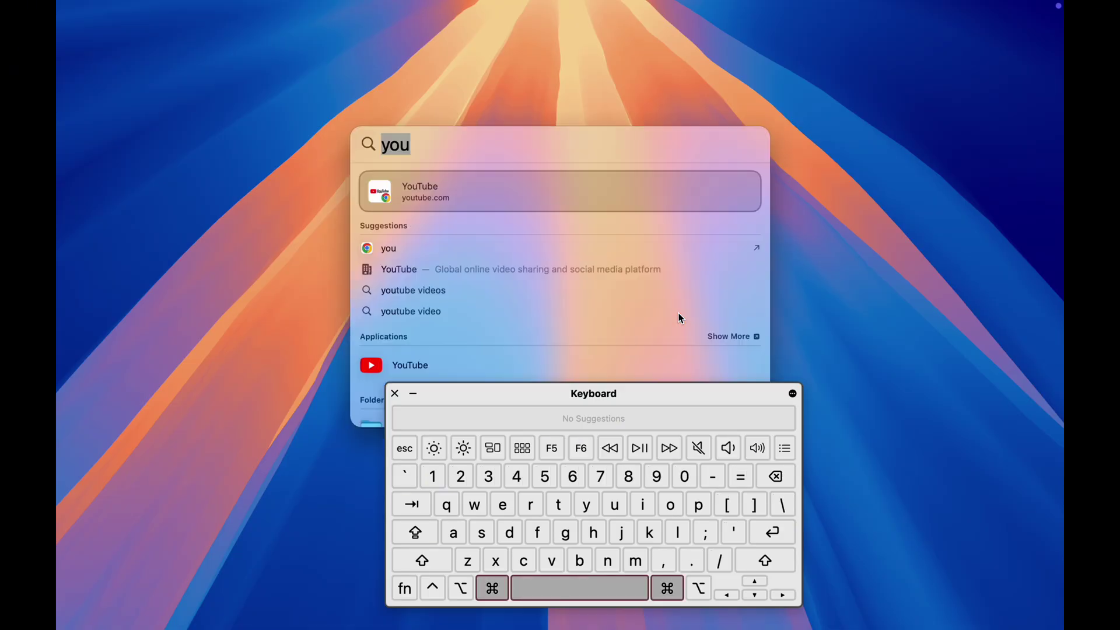
pyautogui.press('super+space')
pyautogui.press('super+space')
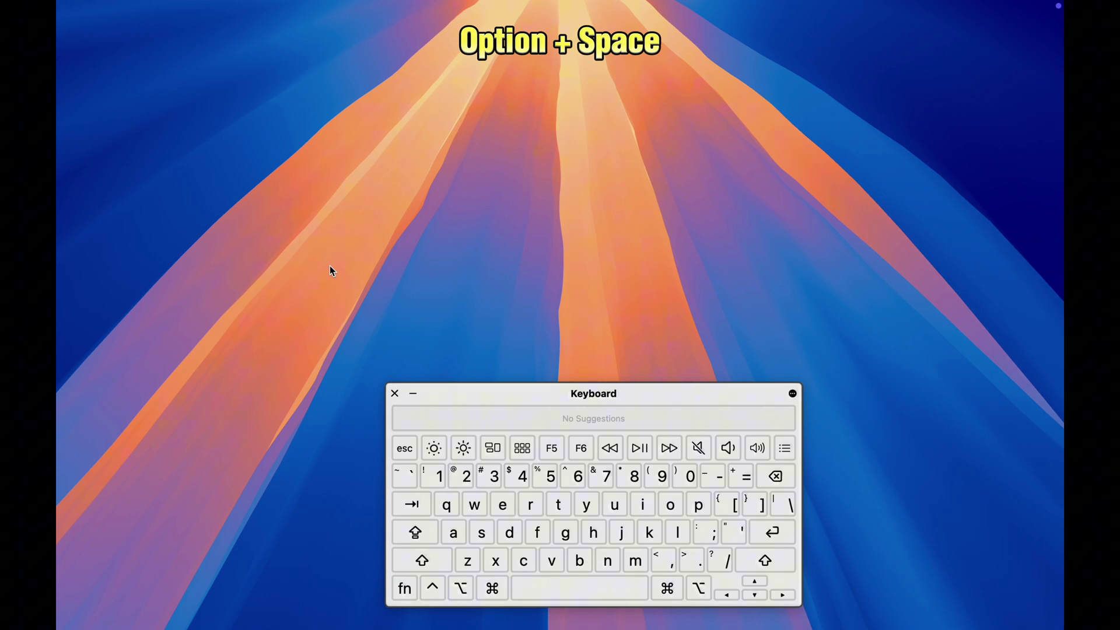
# Search Google for 'How to play a game' from Alfred.
pyautogui.hotkey('alt', 'space')
pyautogui.write('How to play a gma')
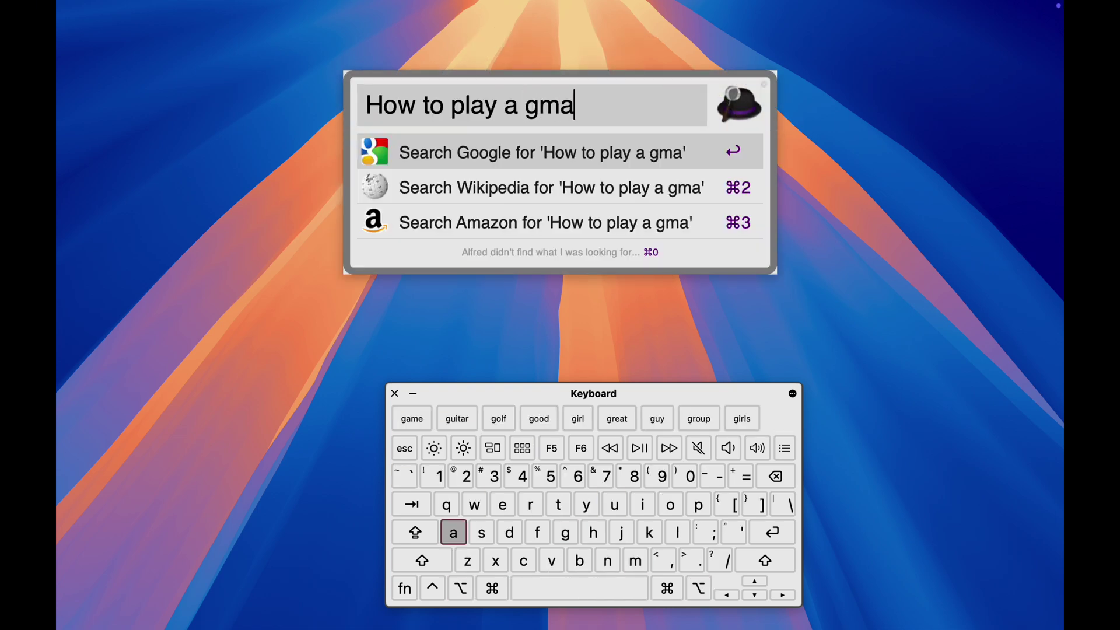
pyautogui.press('BackSpace')
pyautogui.press('BackSpace')
pyautogui.write('ame')
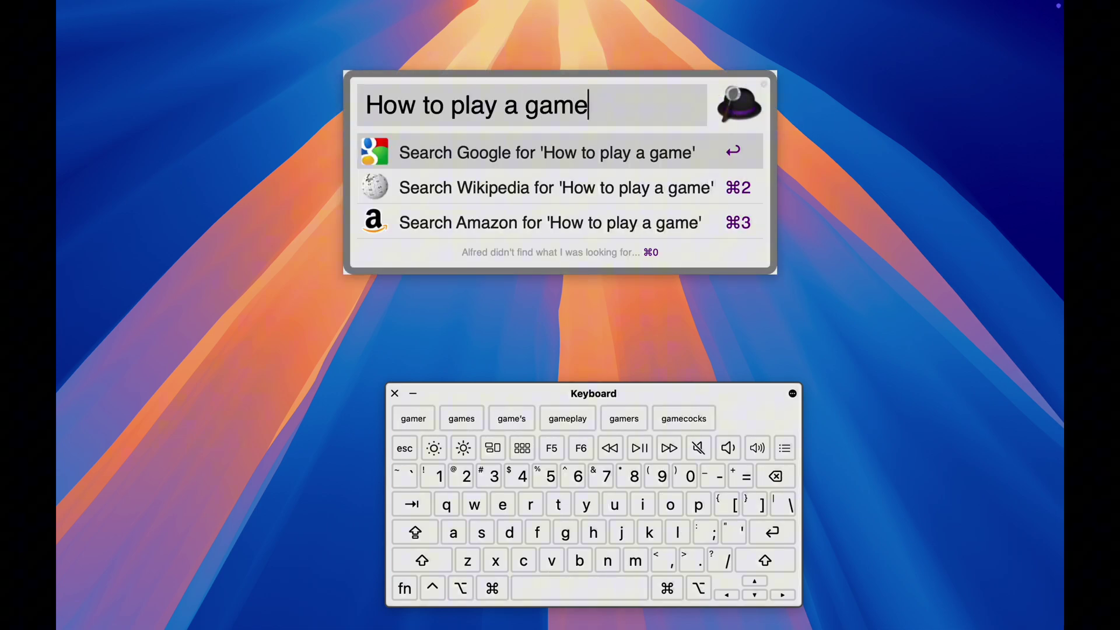
pyautogui.press('Return')
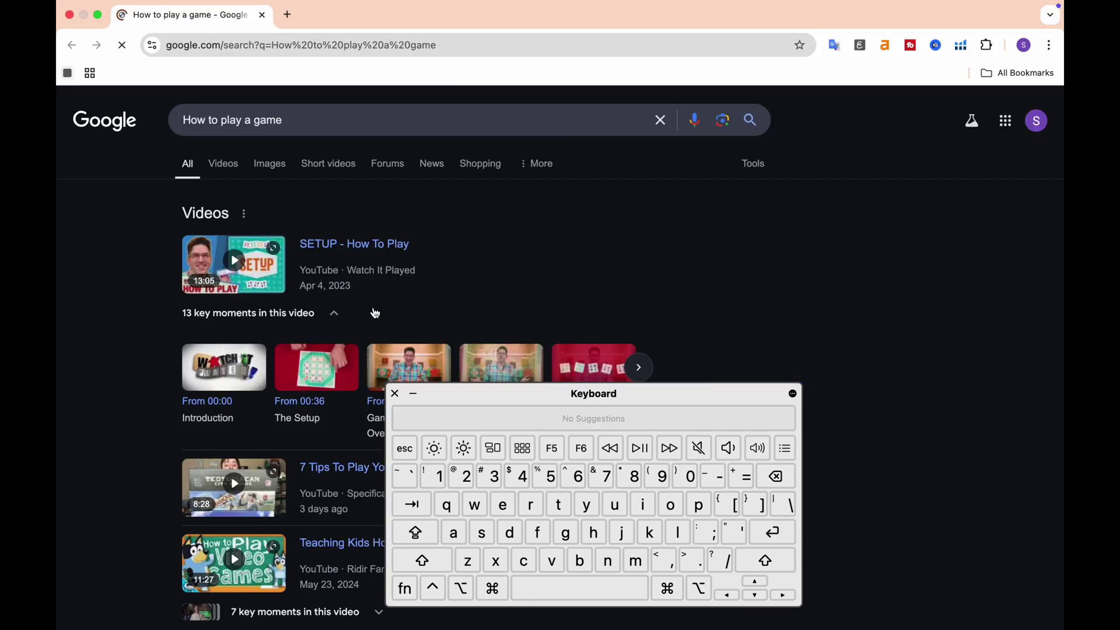
# Hide Chrome, then run an Alfred YouTube search for 'how to play a game'.
pyautogui.press('super+q')
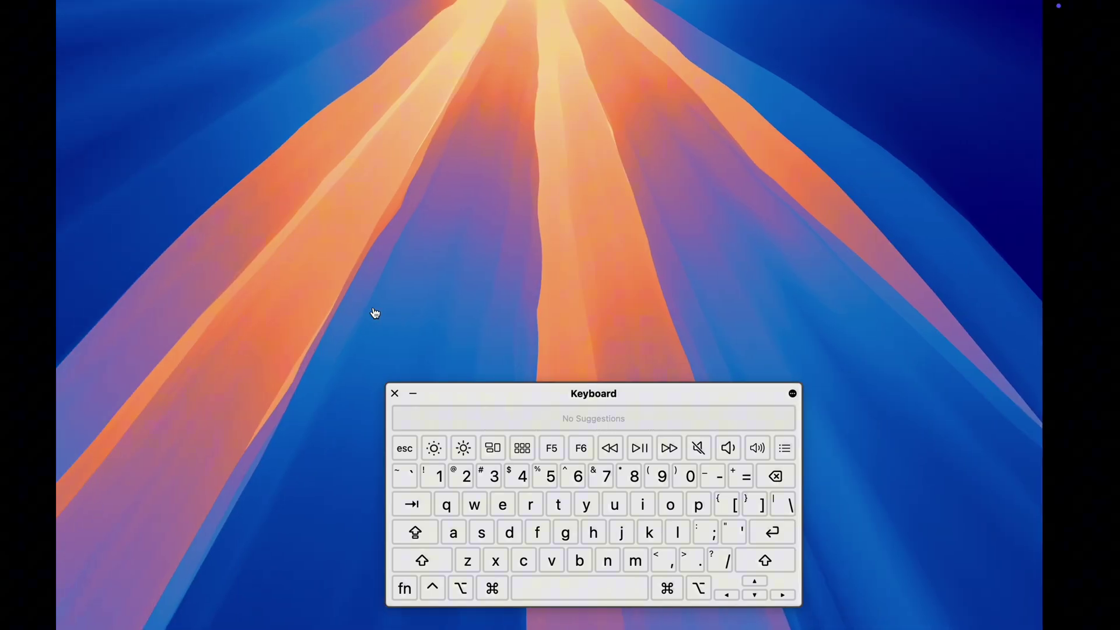
pyautogui.hotkey('alt', 'space')
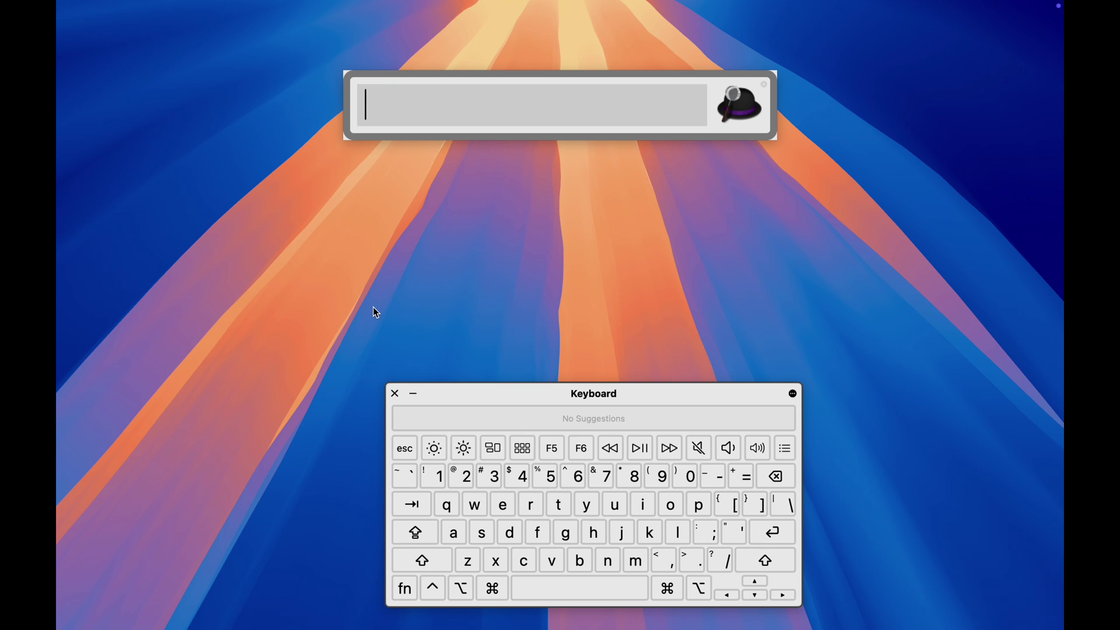
pyautogui.write('youtube how to play a game')
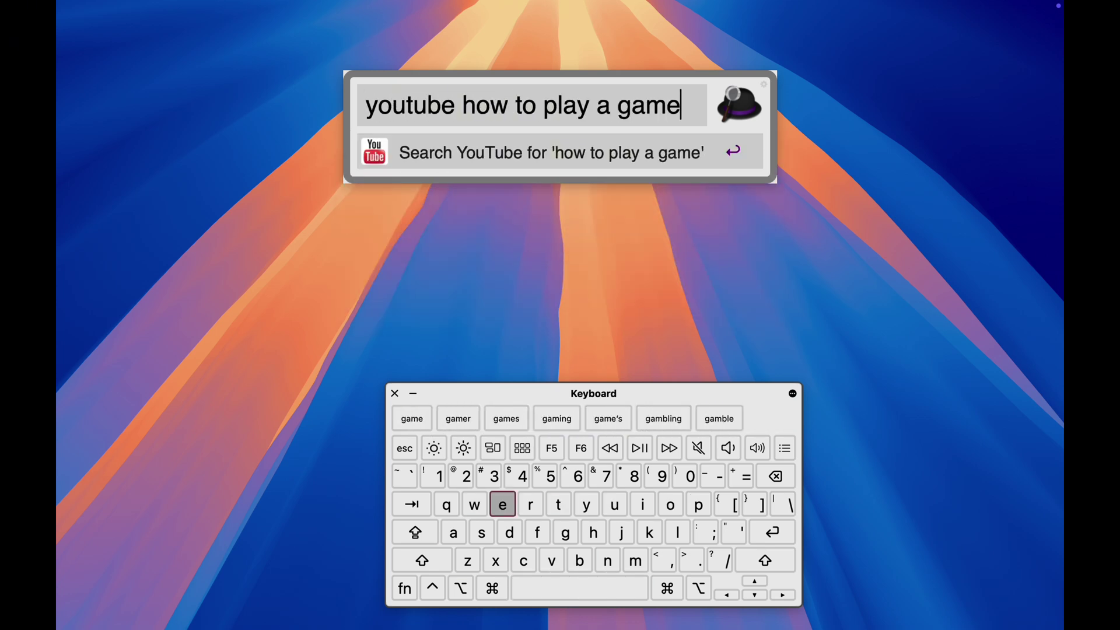
pyautogui.press('Return')
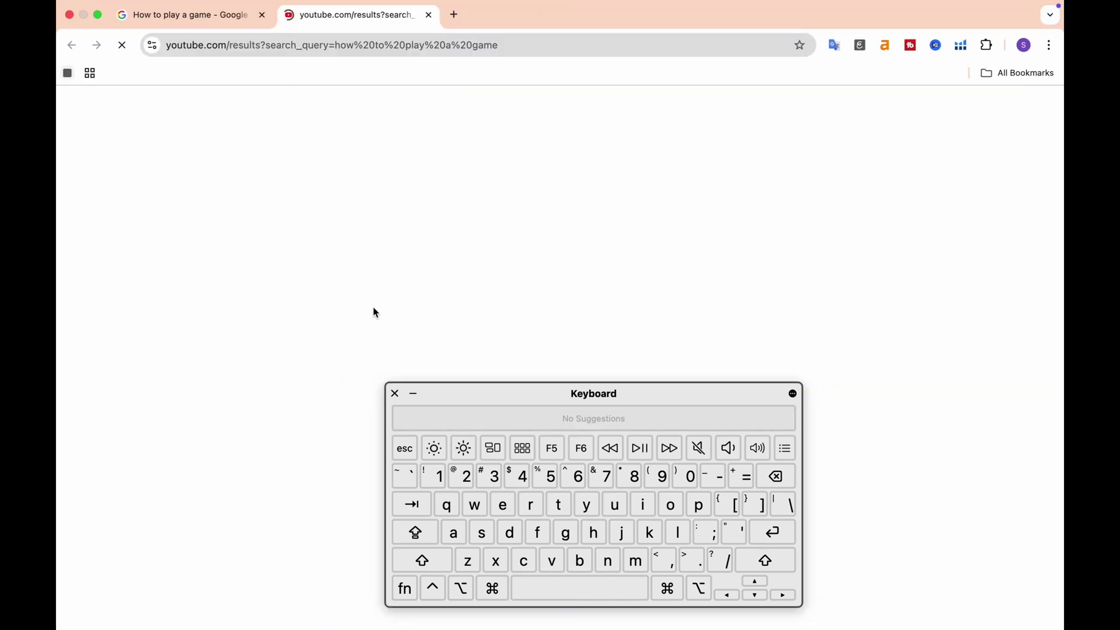
# Turn on 'Automatically hide and show the Dock', then run the autohide-time-modifier 0.1 command.
pyautogui.scroll(-5, 547, 325)
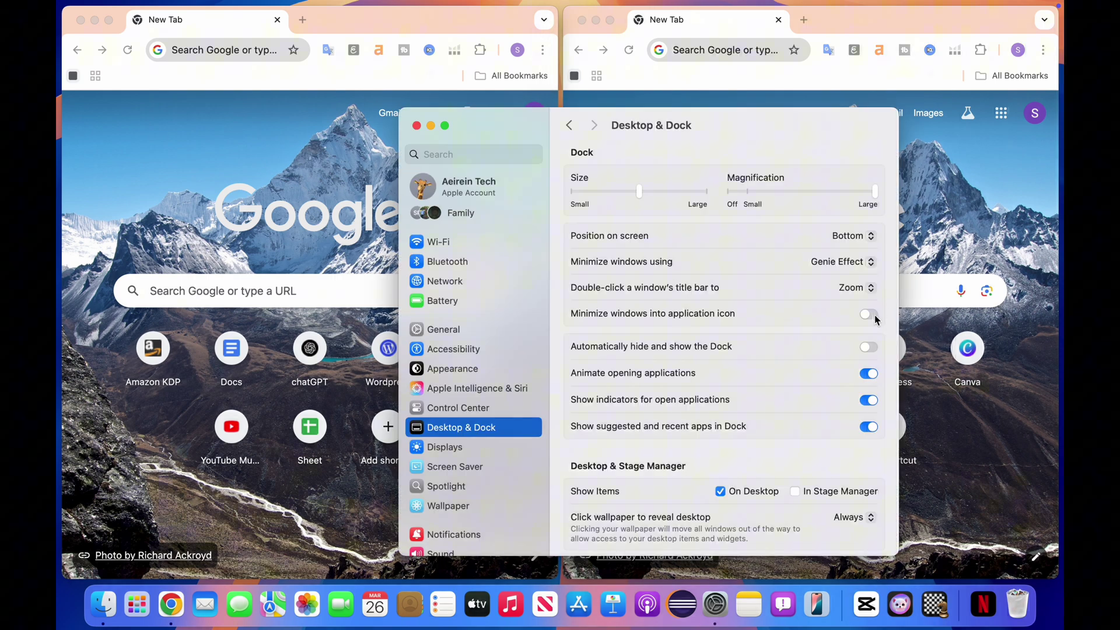
pyautogui.click(868, 347)
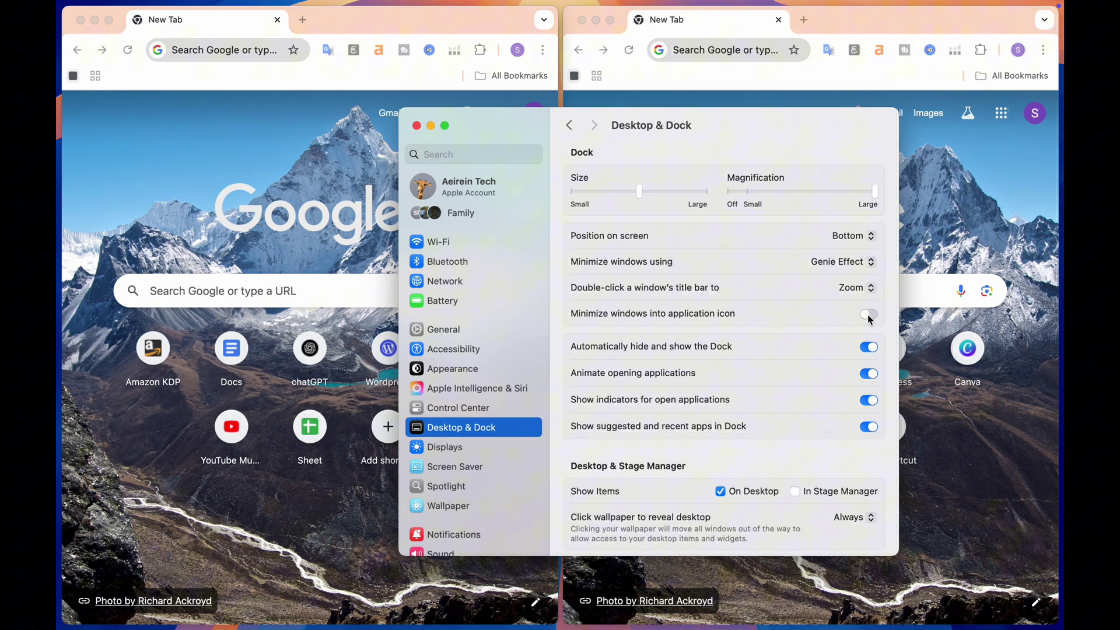
pyautogui.click(868, 348)
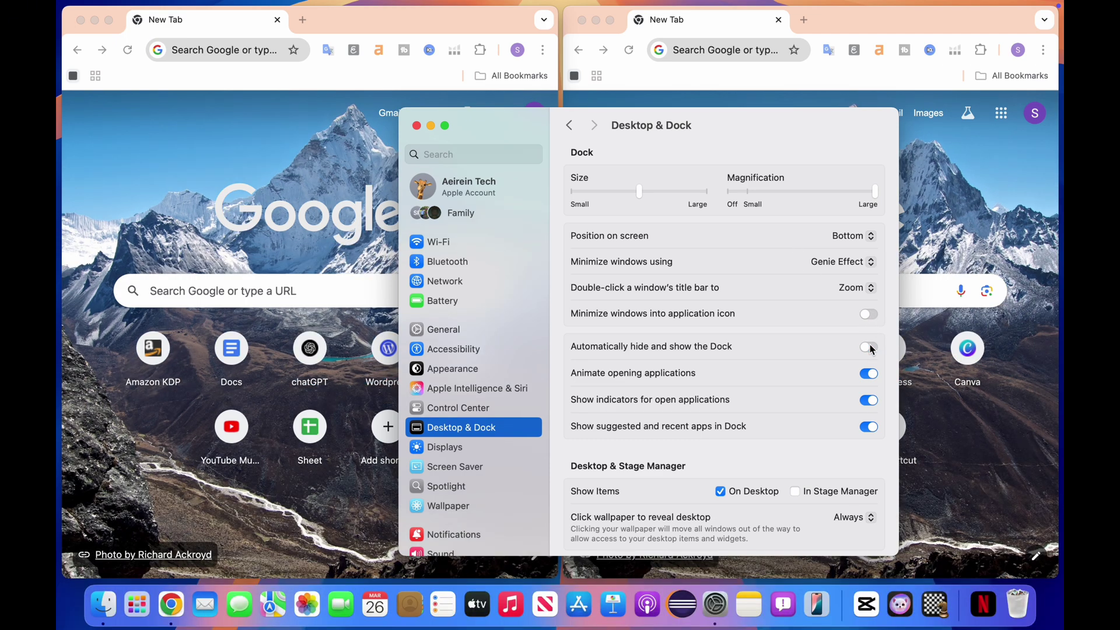
pyautogui.click(868, 348)
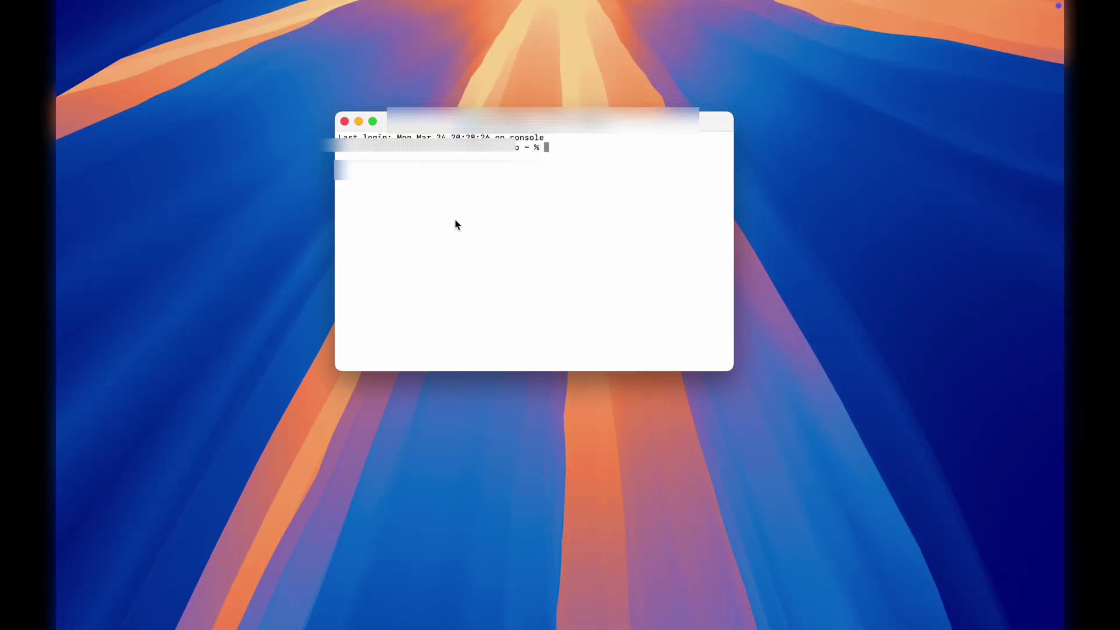
pyautogui.write('defaults write com.apple.dock autohide-time-modifier -float 0.1; killall Dock')
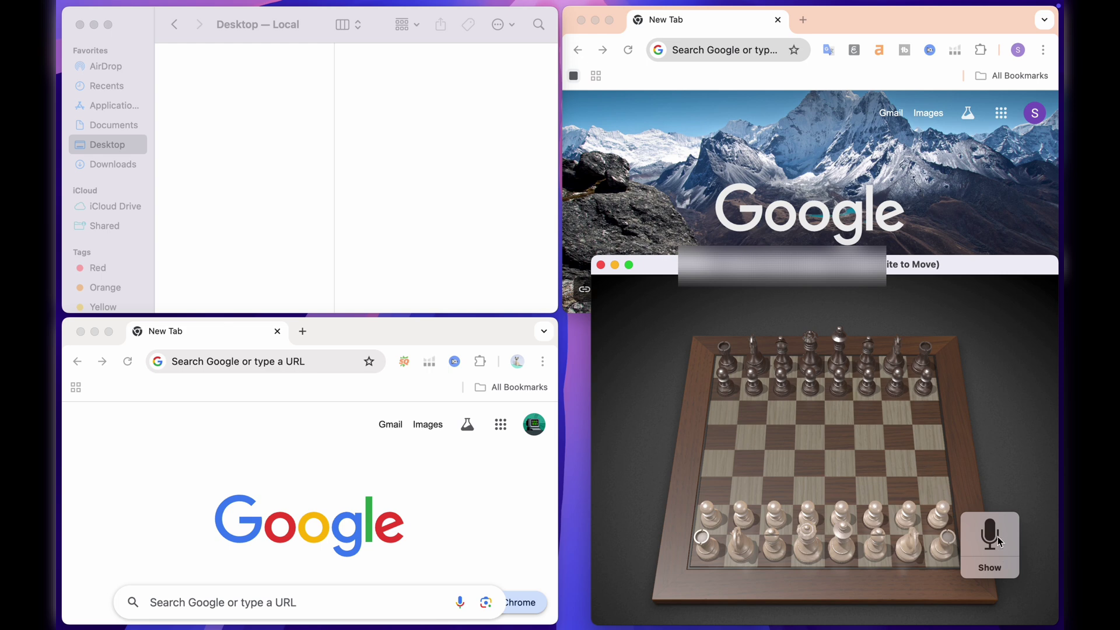
# Close the Chess voice commands list, quit Chrome, and hide Calendar to clear the desktop.
pyautogui.click(989, 567)
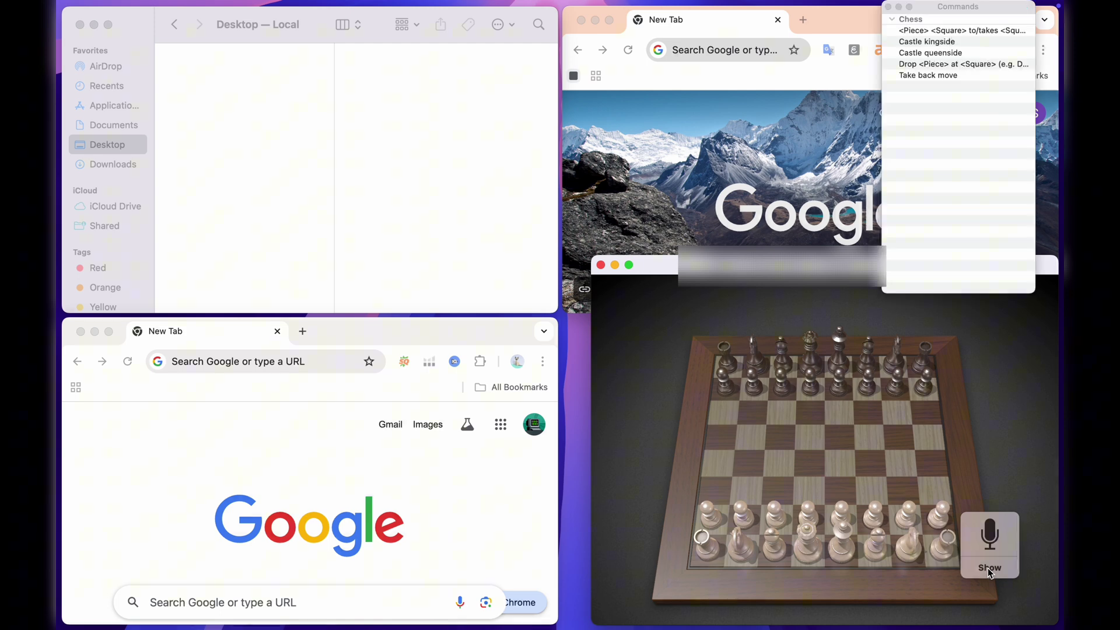
pyautogui.click(888, 7)
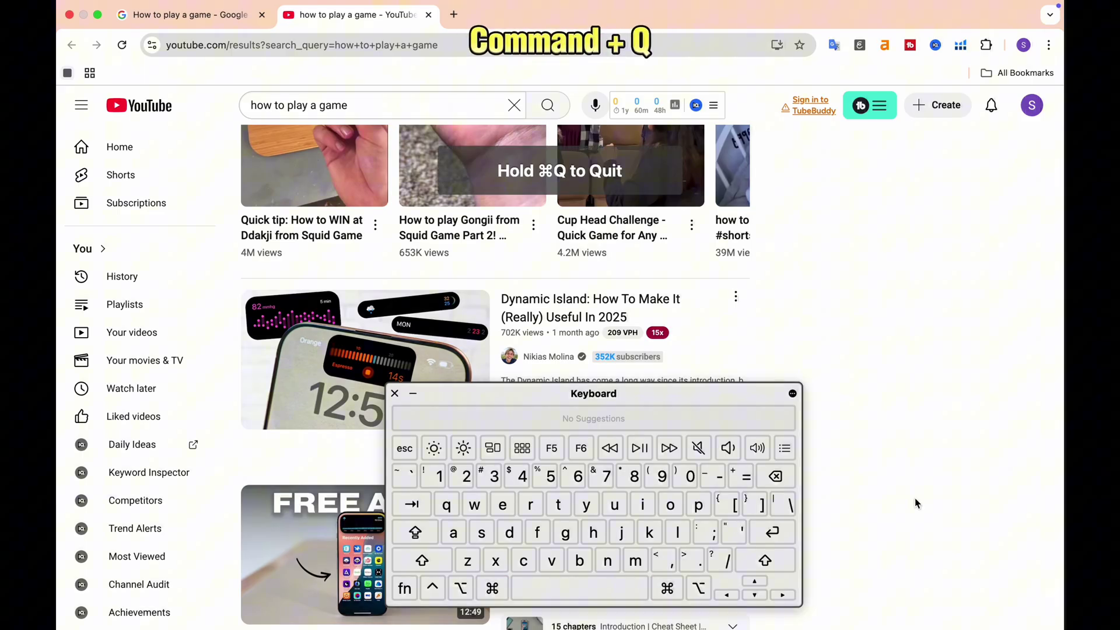
pyautogui.press('super+q')
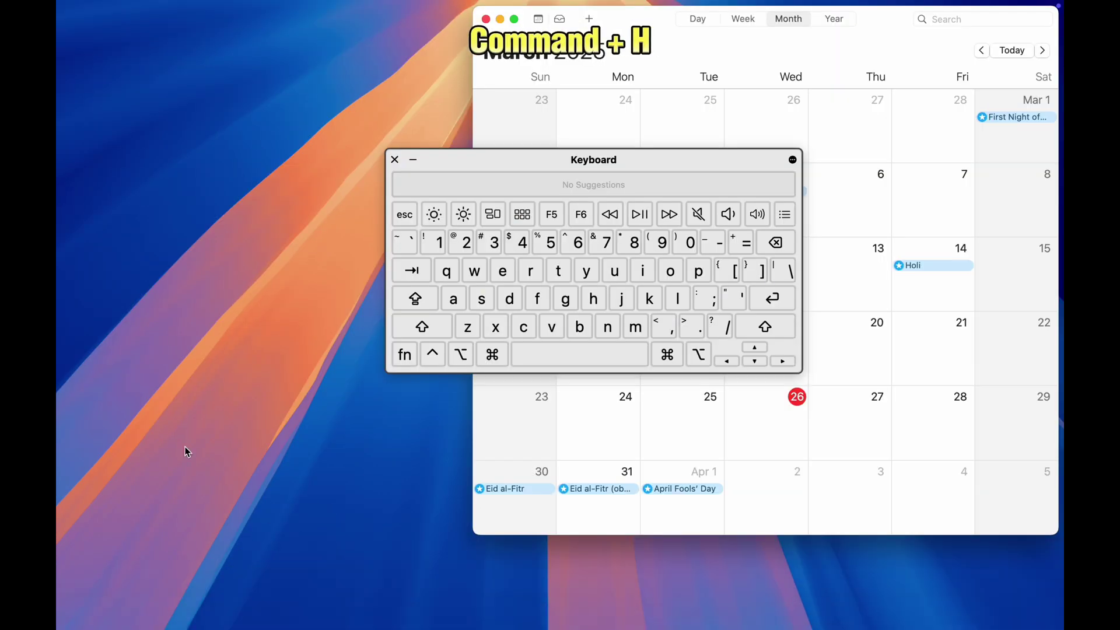
pyautogui.press('super+h')
pyautogui.moveTo(59, 627)
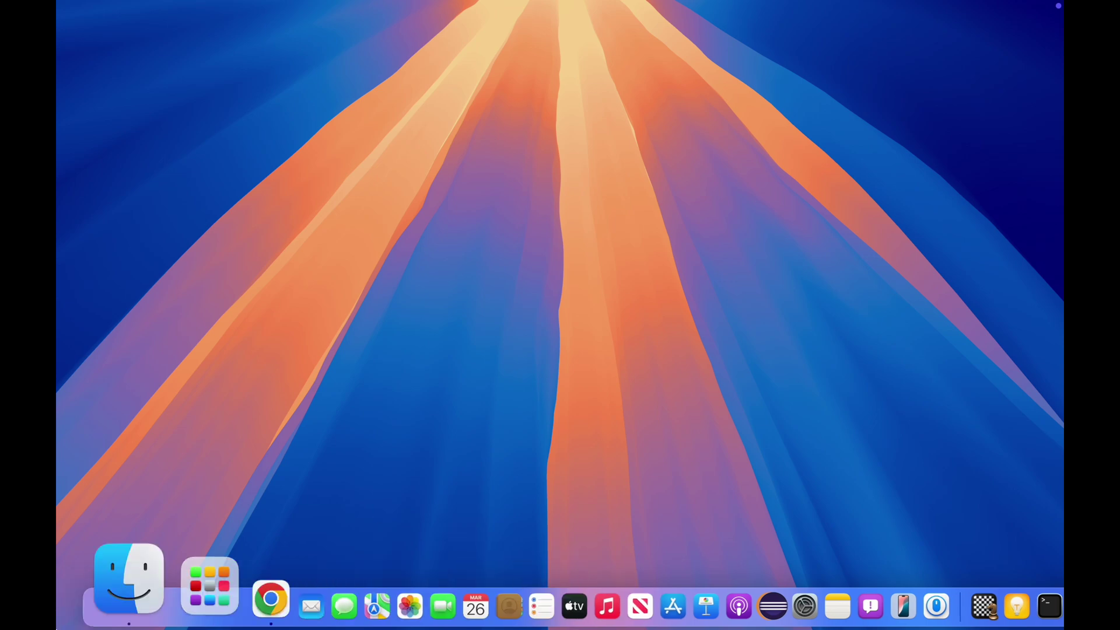
# Launch LinearMouse from Launchpad, enable reverse scrolling, and switch to the Pointer settings.
pyautogui.click(143, 580)
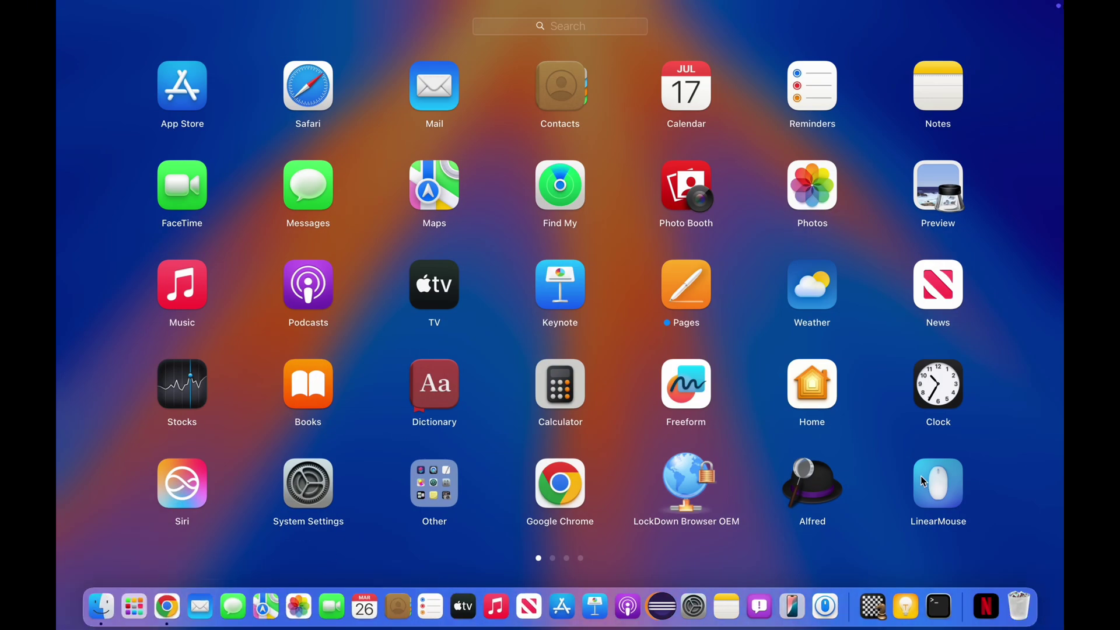
pyautogui.click(925, 482)
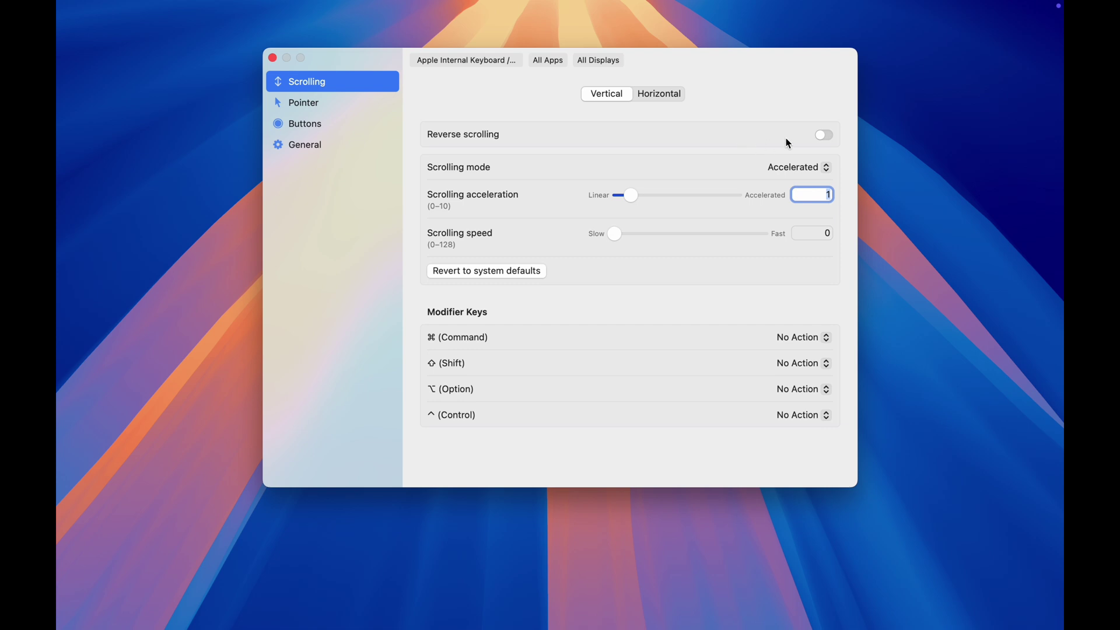
pyautogui.click(829, 135)
pyautogui.press('super+2')
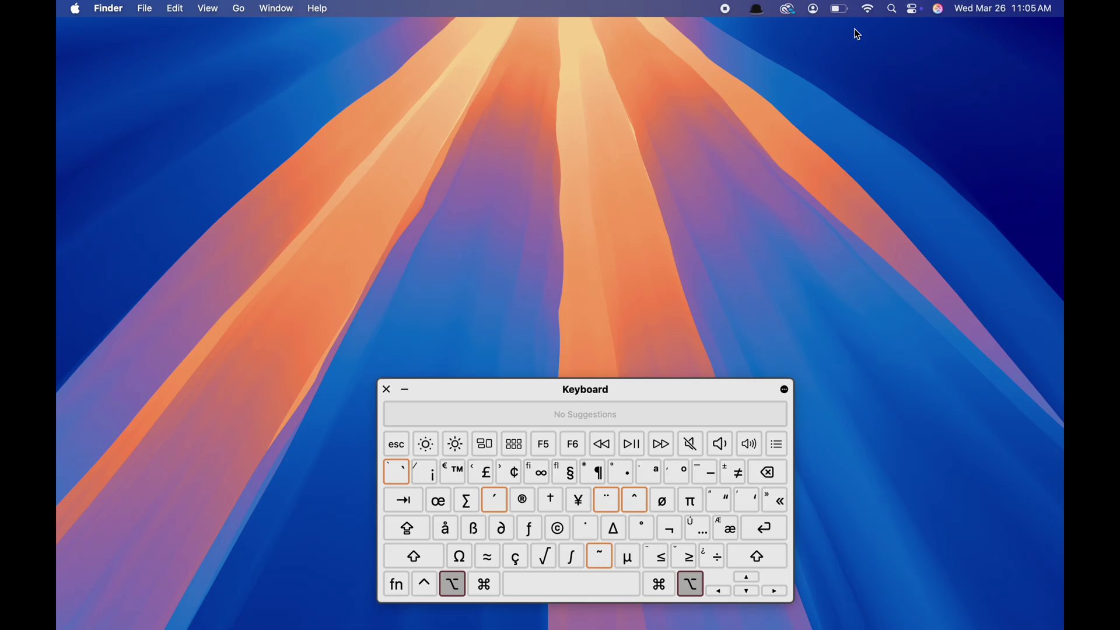
# Show the extended Wi-Fi menu with interface details and diagnostics from the menu bar.
pyautogui.keyDown('alt'); pyautogui.click(868, 13); pyautogui.keyUp('alt')
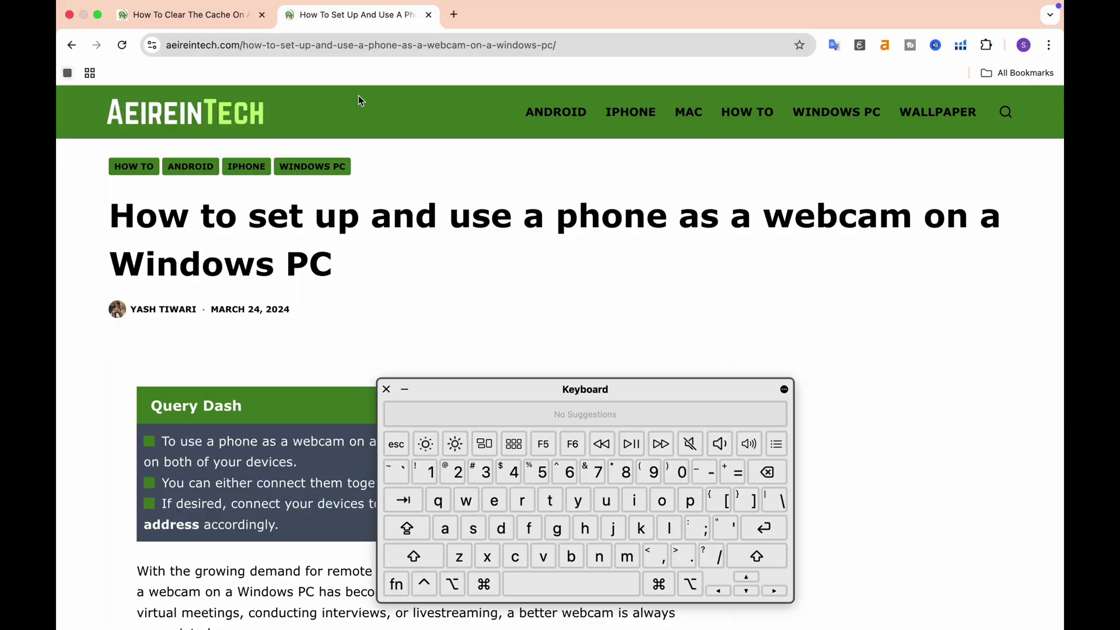
# Close the webcam article tab and reopen it with Cmd+Shift+T, twice.
pyautogui.click(428, 15)
pyautogui.scroll(-5, 307, 253)
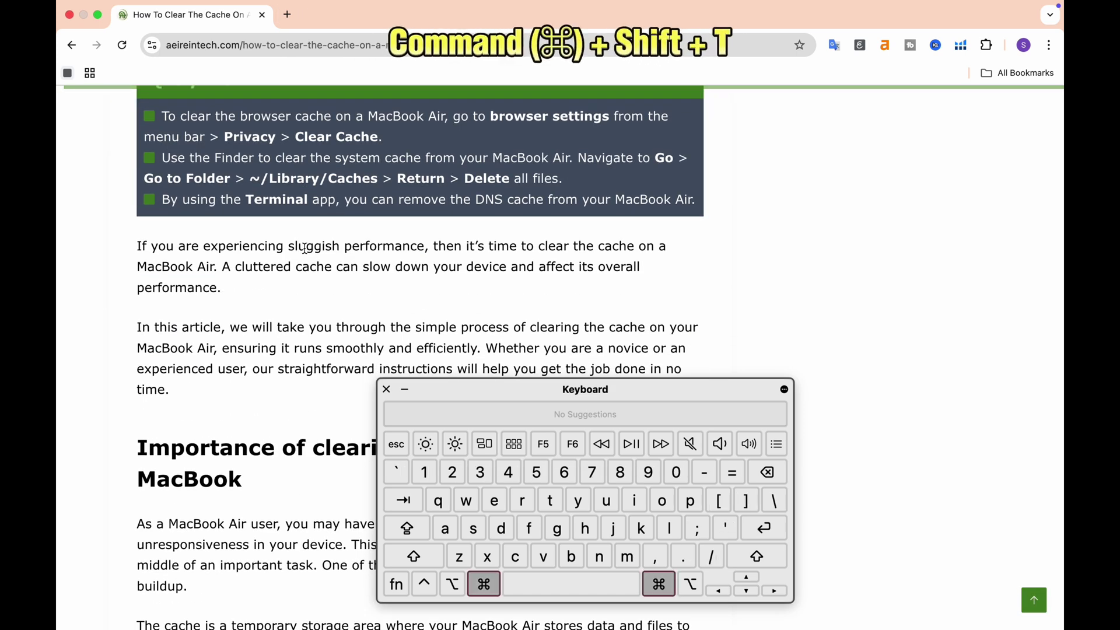
pyautogui.press('super+shift+t')
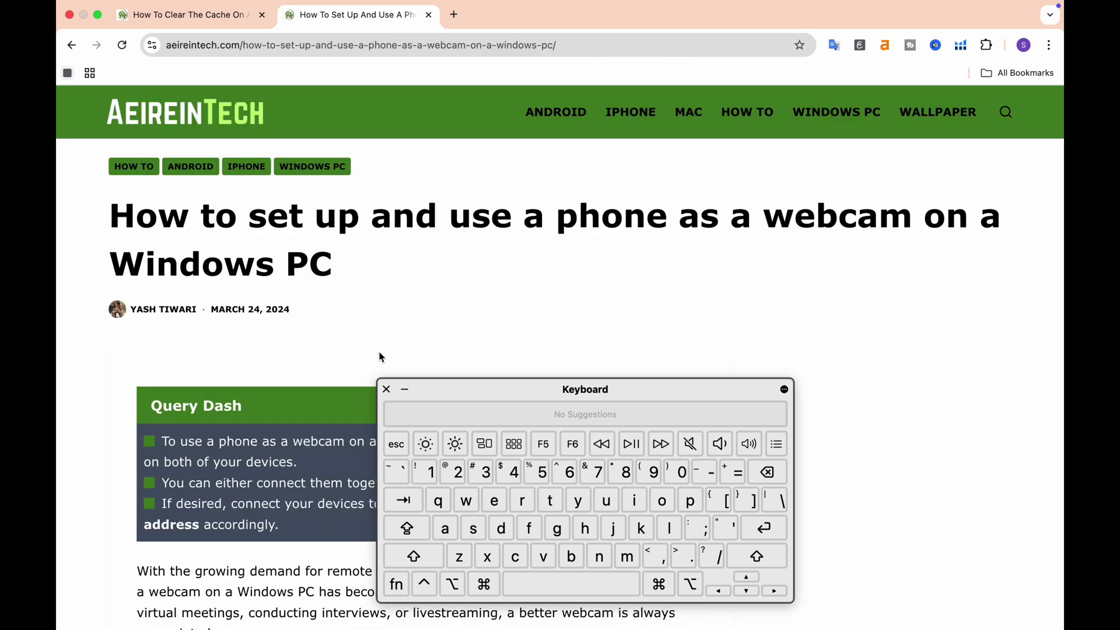
pyautogui.click(430, 32)
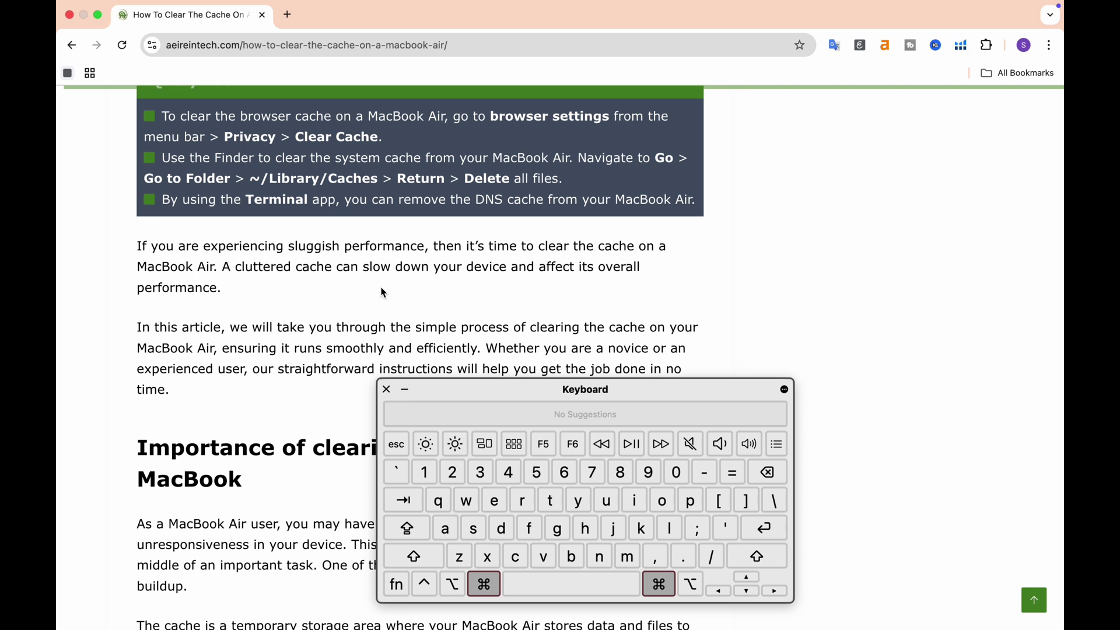
pyautogui.press('super+shift+t')
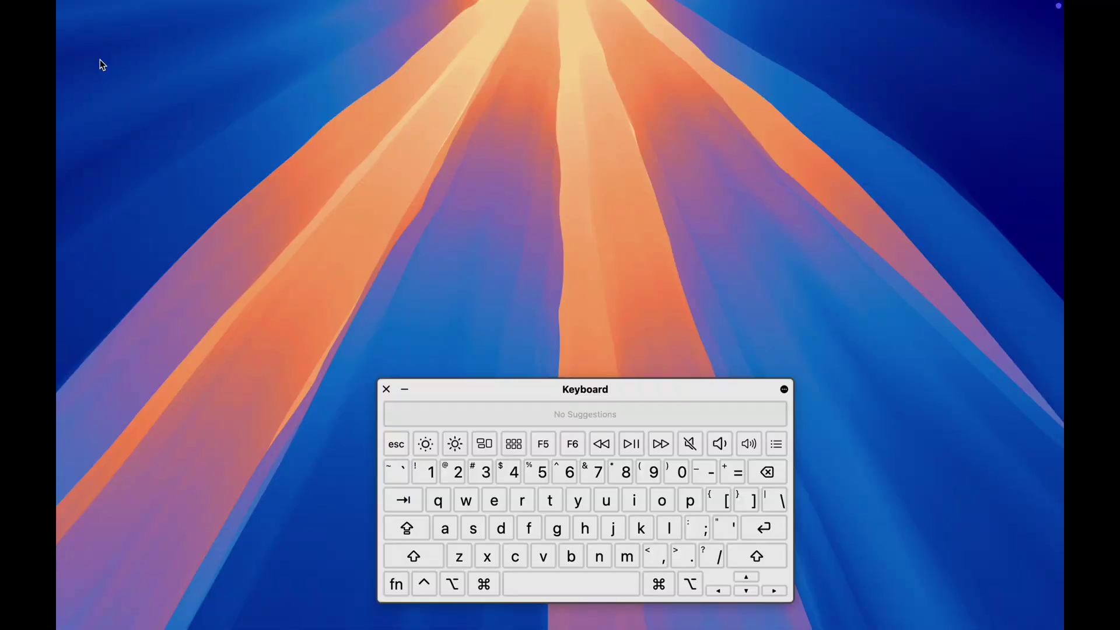
# Toggle Chrome's article window out of and back into full screen, then type 'how' in Alfred.
pyautogui.hotkey('ctrl', 'Right')
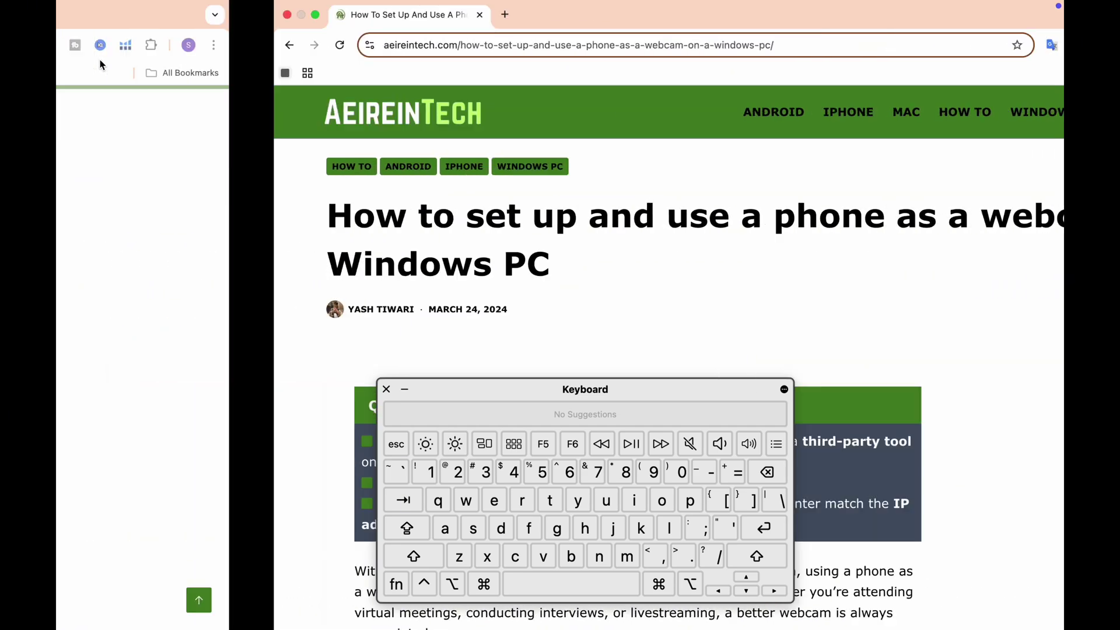
pyautogui.press('ctrl+super+f')
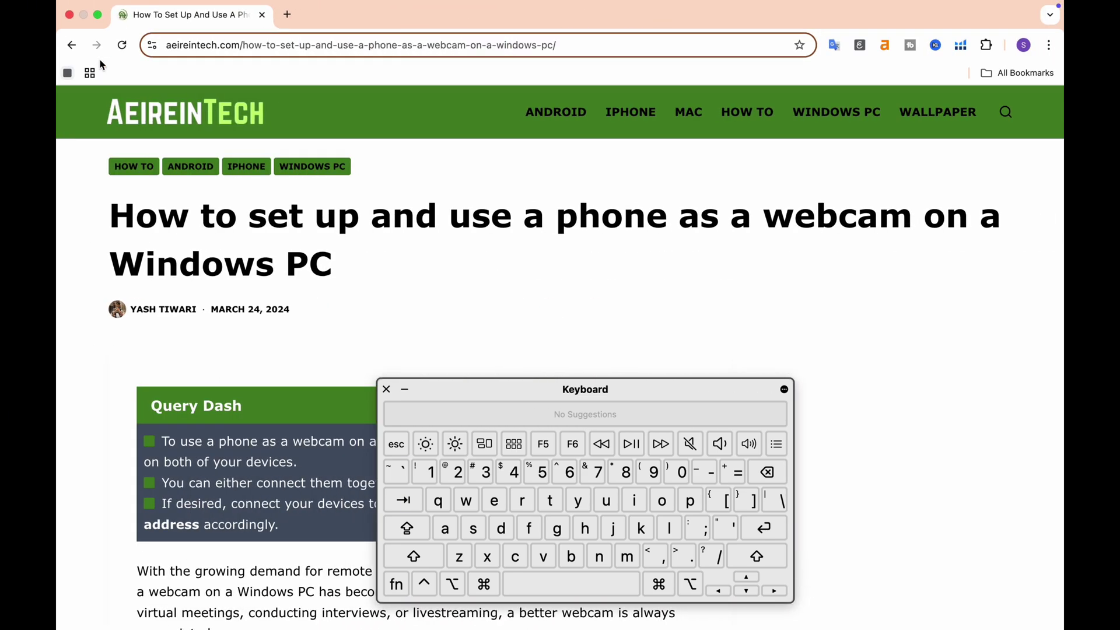
pyautogui.press('super')
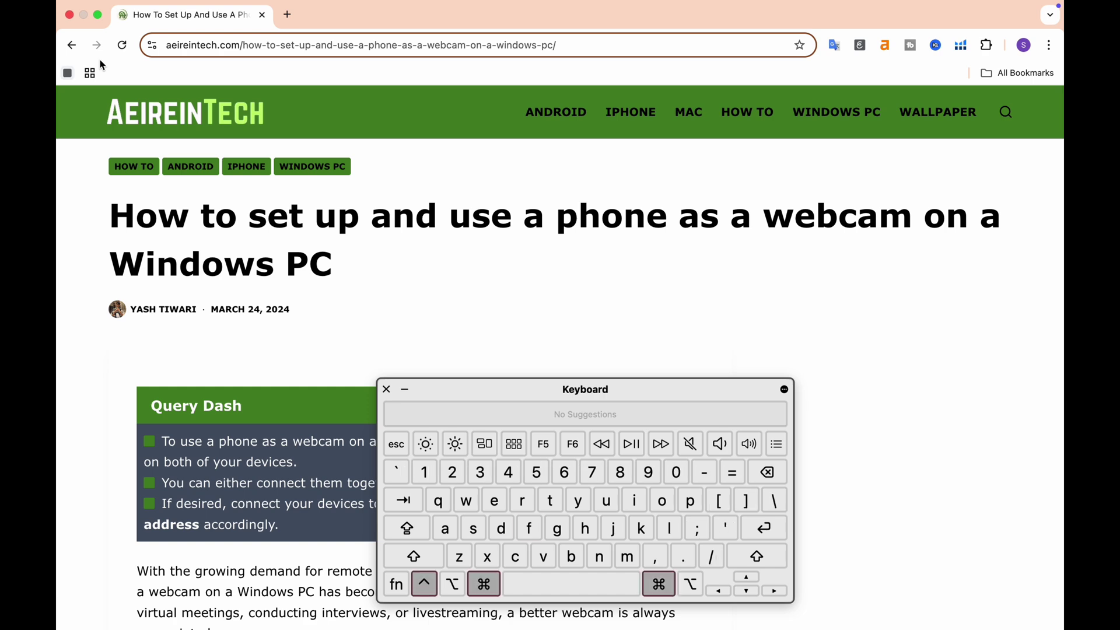
pyautogui.press('ctrl+super+f')
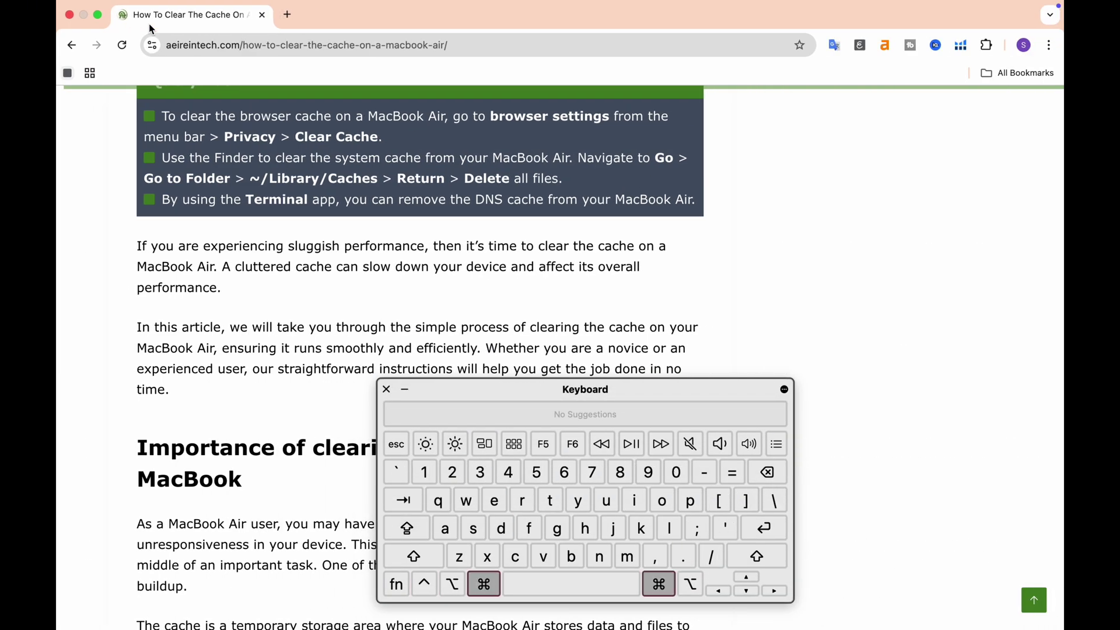
pyautogui.press('ctrl+super+f')
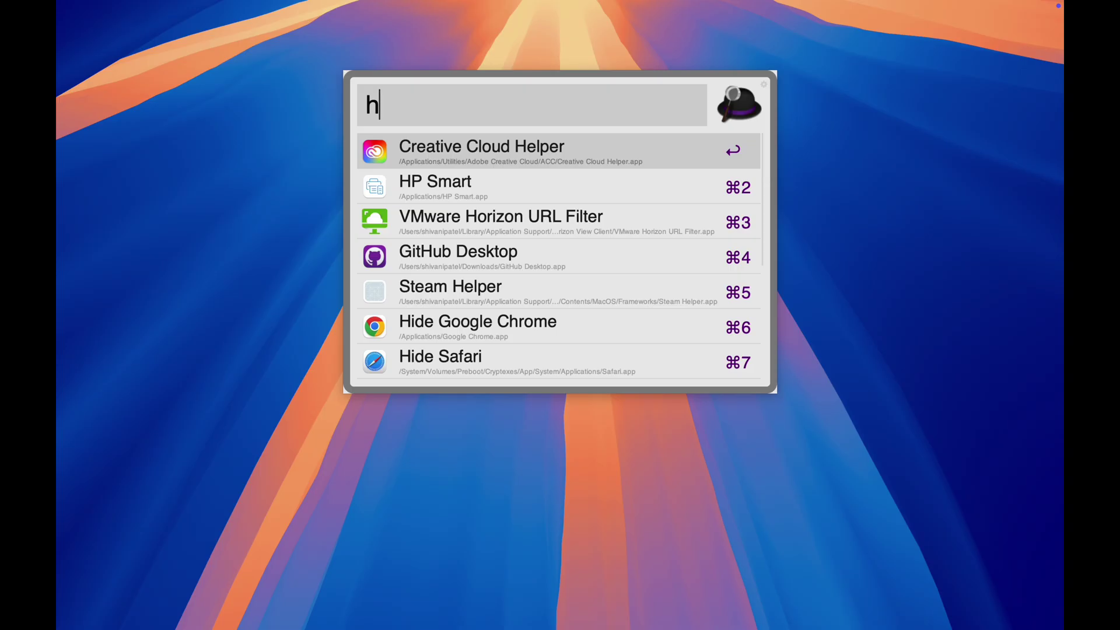
pyautogui.write('ow')
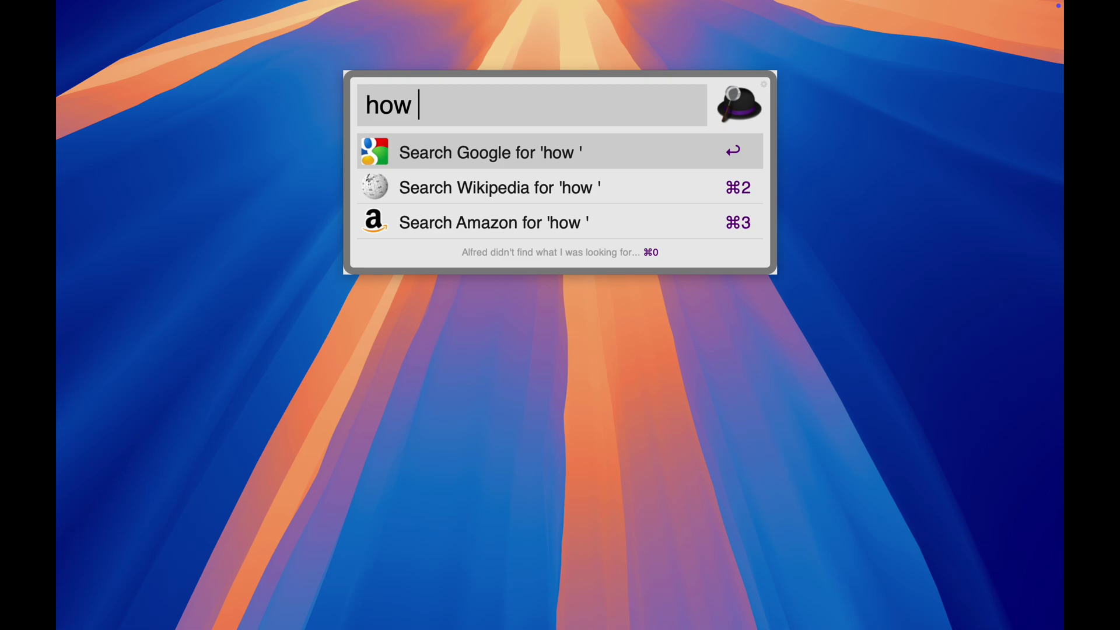